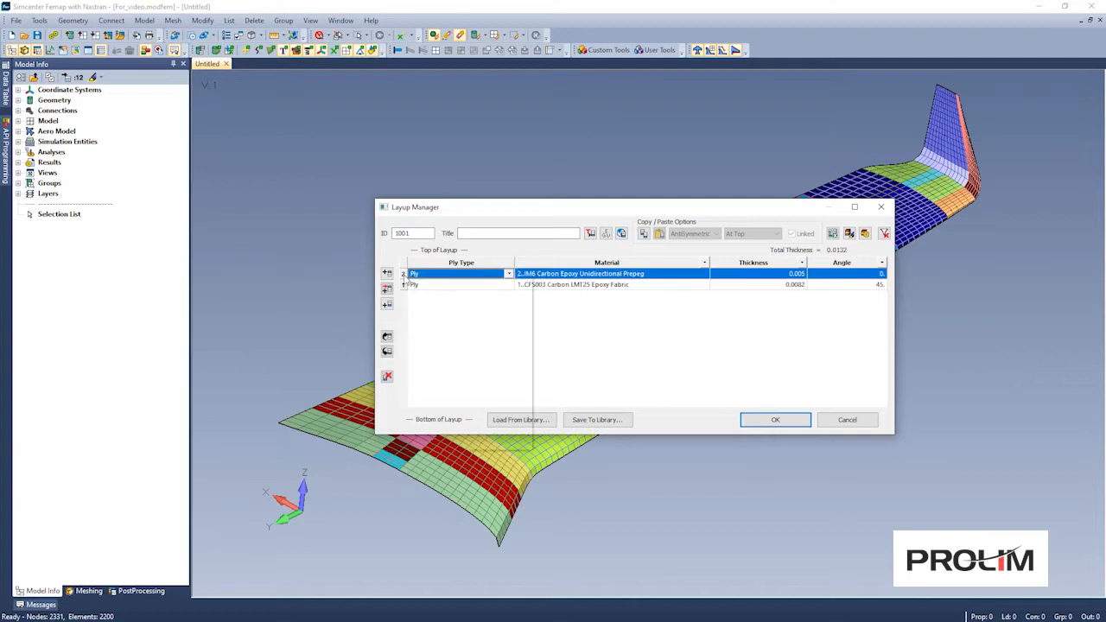
Step: Add two more 0.005-thick IM6 Carbon Epoxy Unidirectional Prepeg plies at the top of the layup
click(486, 288)
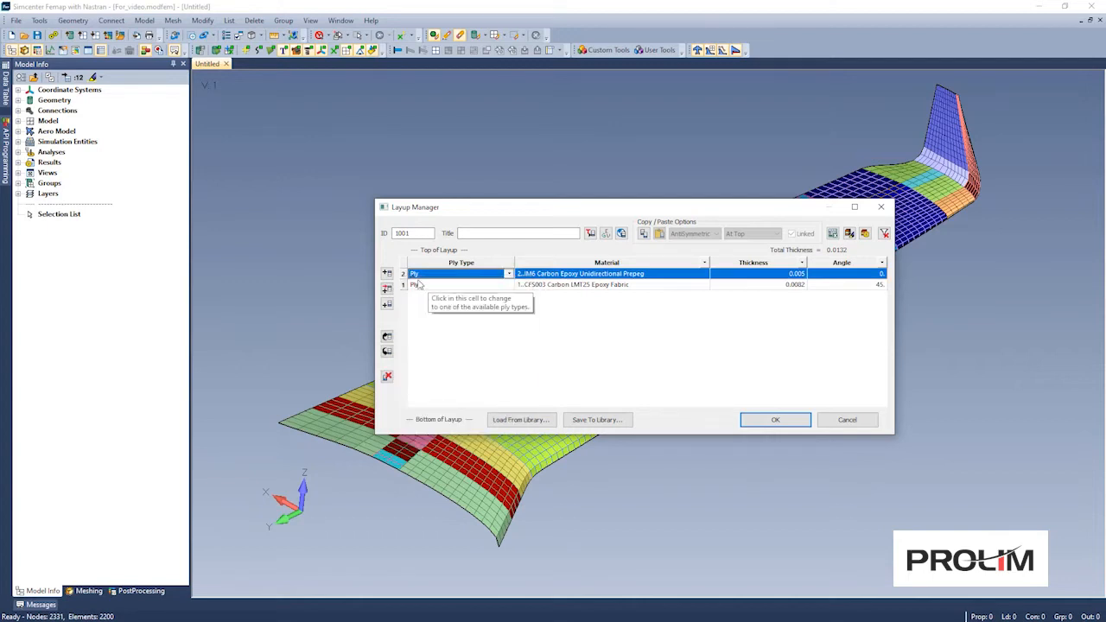
click(387, 274)
click(387, 274)
Step: Set the angle of ply 2 to 20 and the angle of ply 3 to 10
click(877, 296)
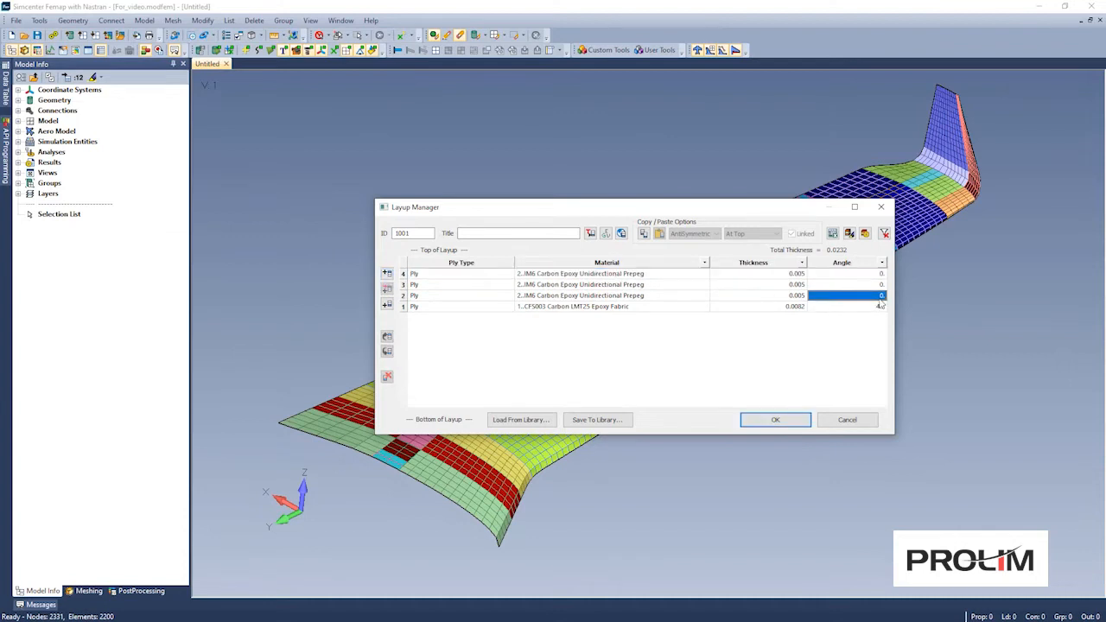
text(2)
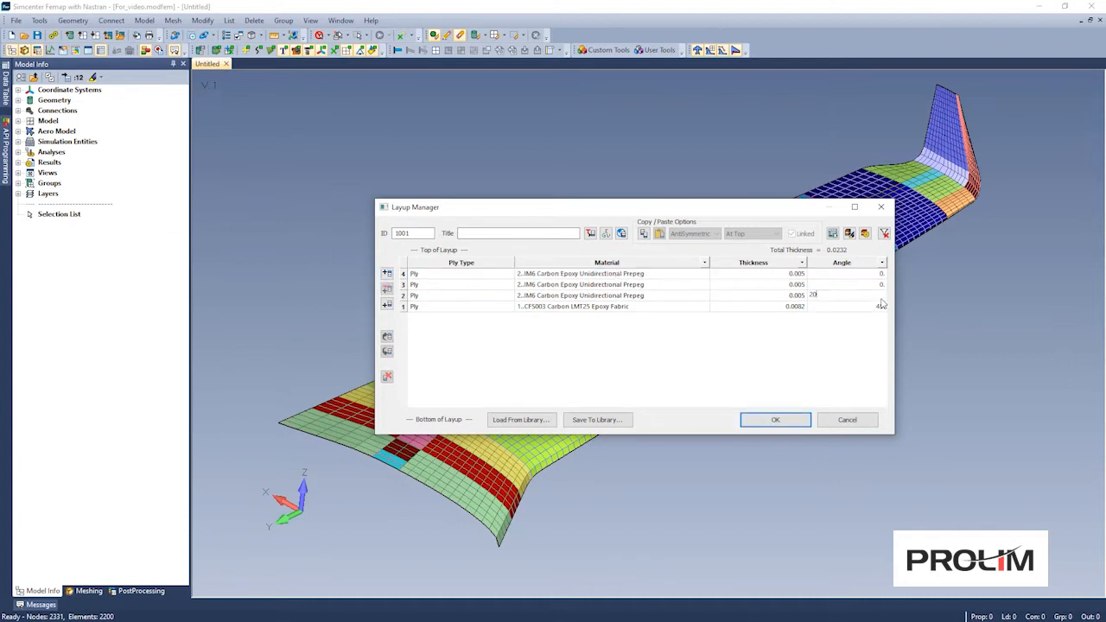
click(877, 286)
text(1)
key(Return)
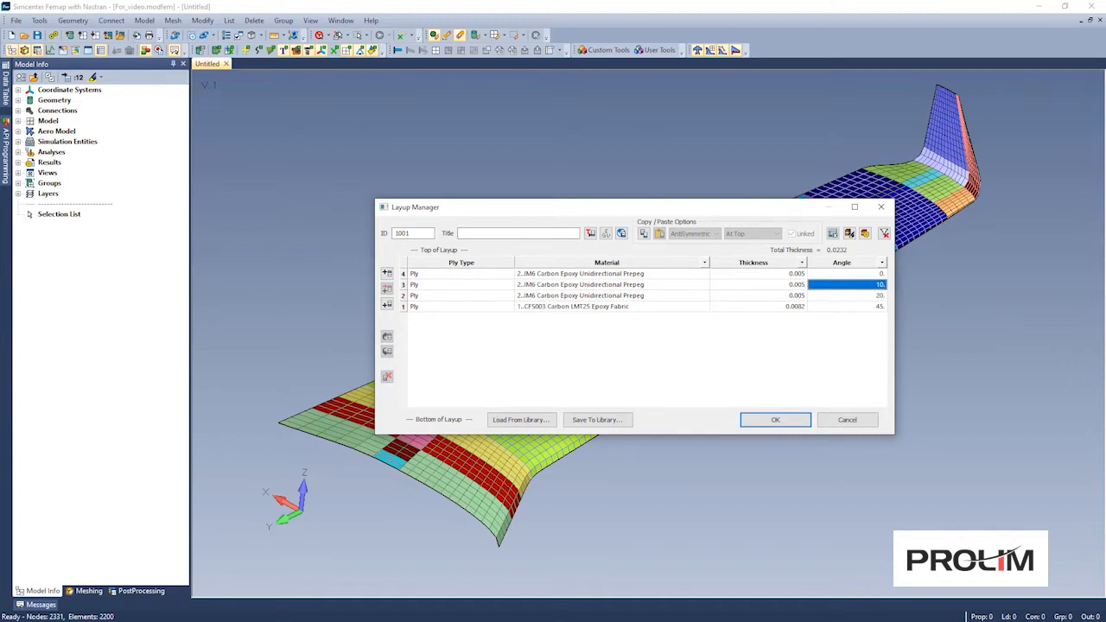
key(Return)
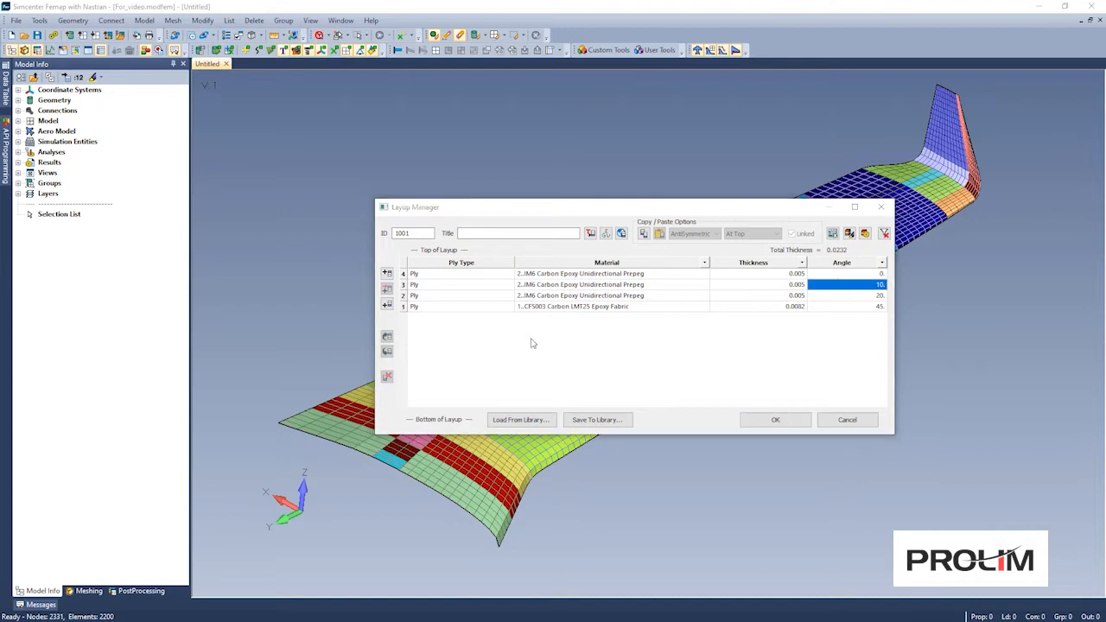
Step: Copy plies 1 to 3 and paste them at the top of the layup as linked Symmetric plies
click(403, 287)
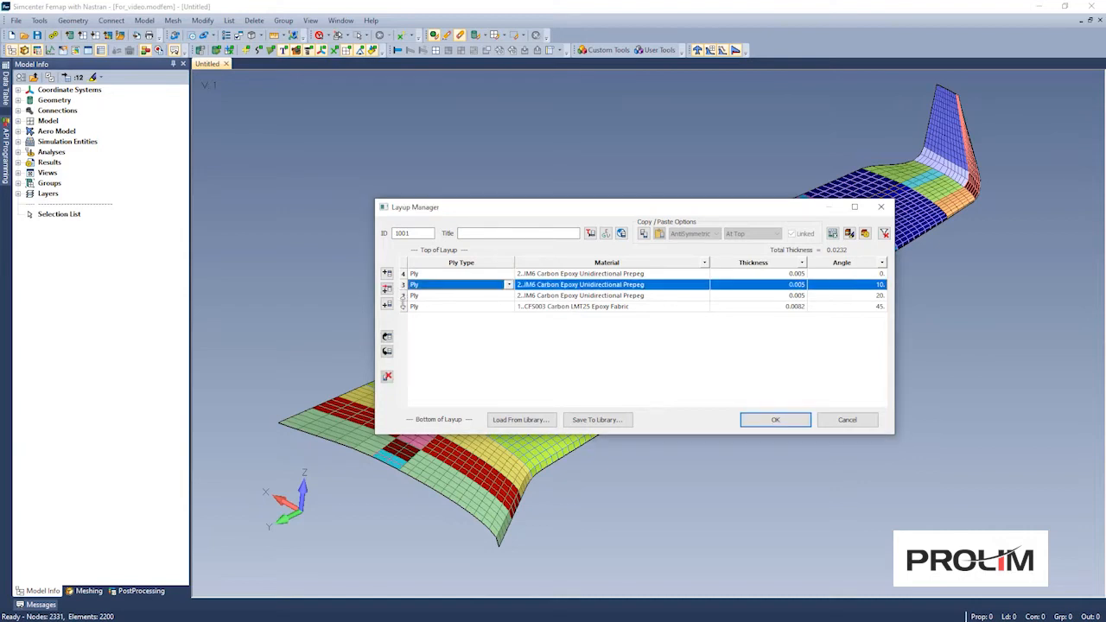
shift+click(403, 306)
click(643, 234)
click(716, 233)
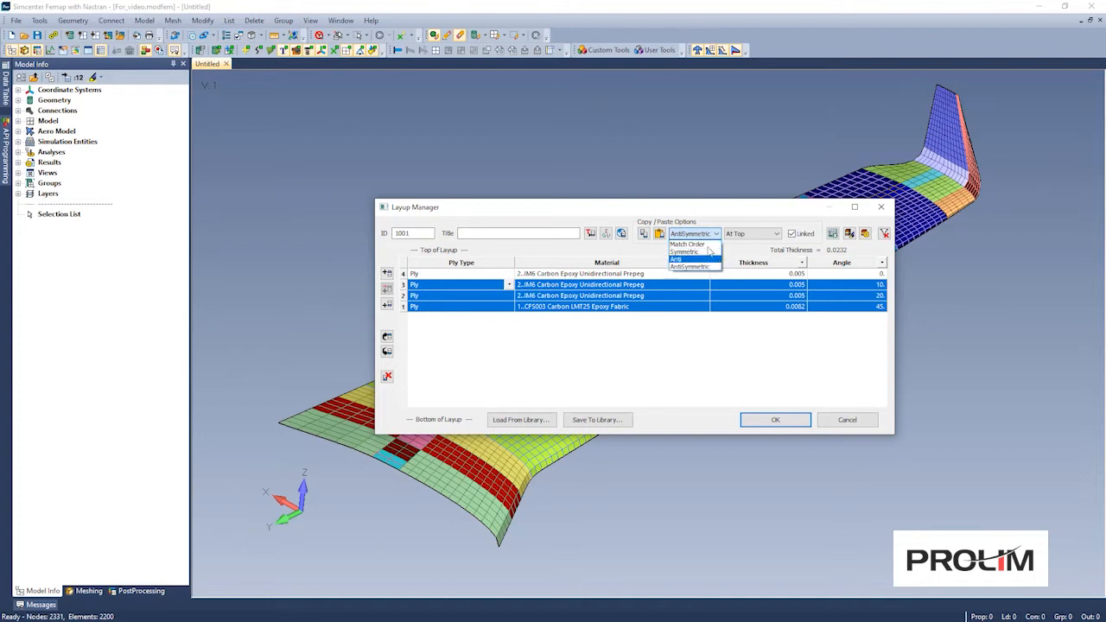
click(695, 252)
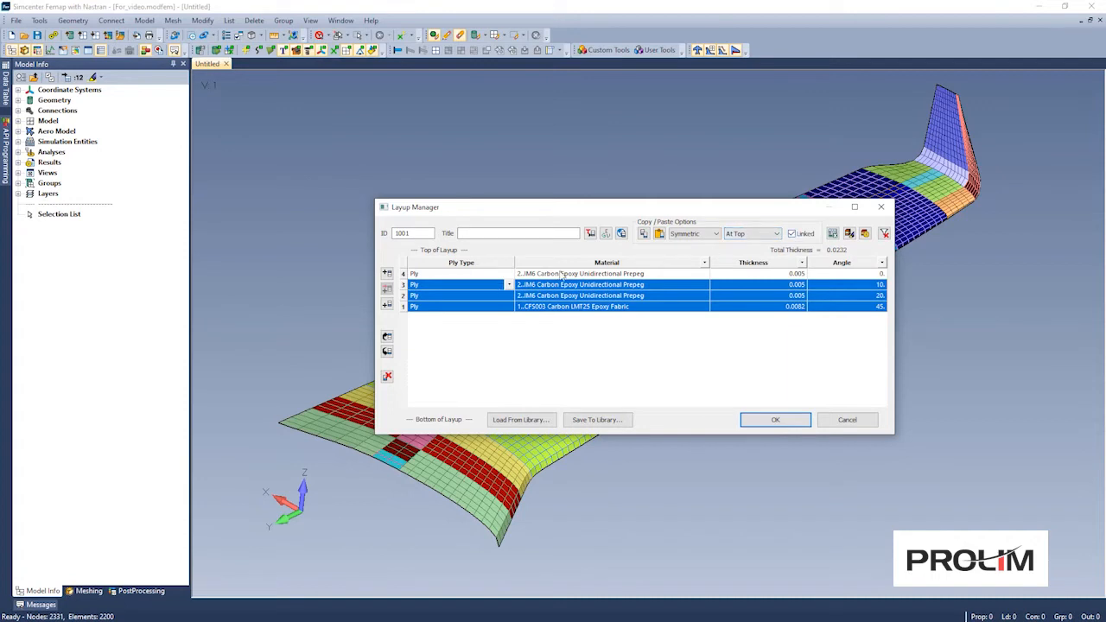
click(659, 235)
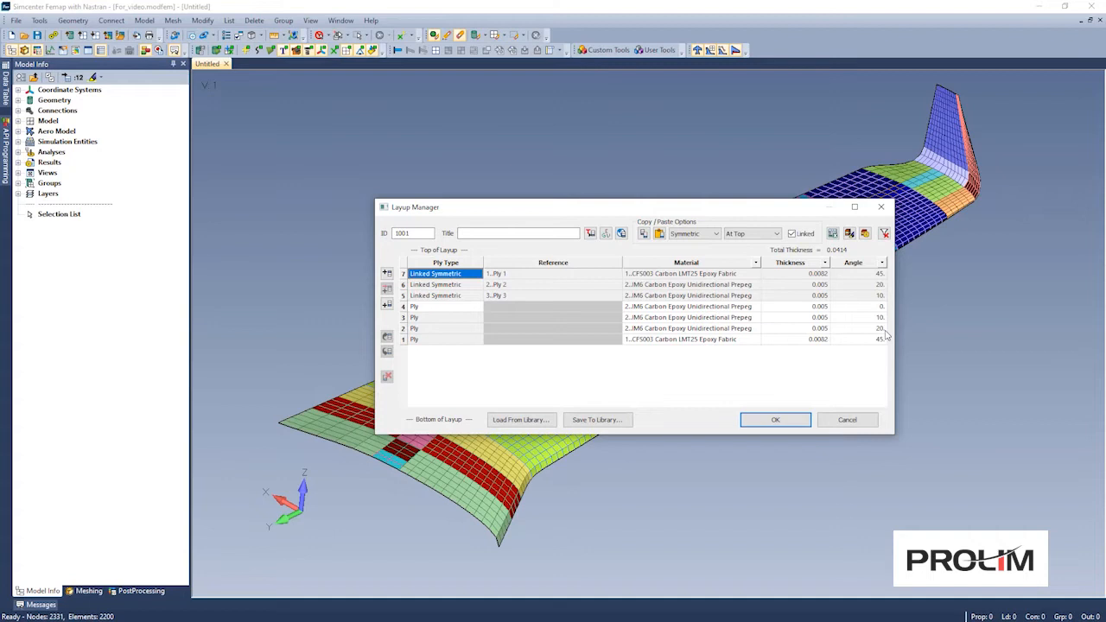
Step: Set the angle of ply 2 to 25 in the linked symmetric layup
double_click(877, 328)
text(25)
key(Return)
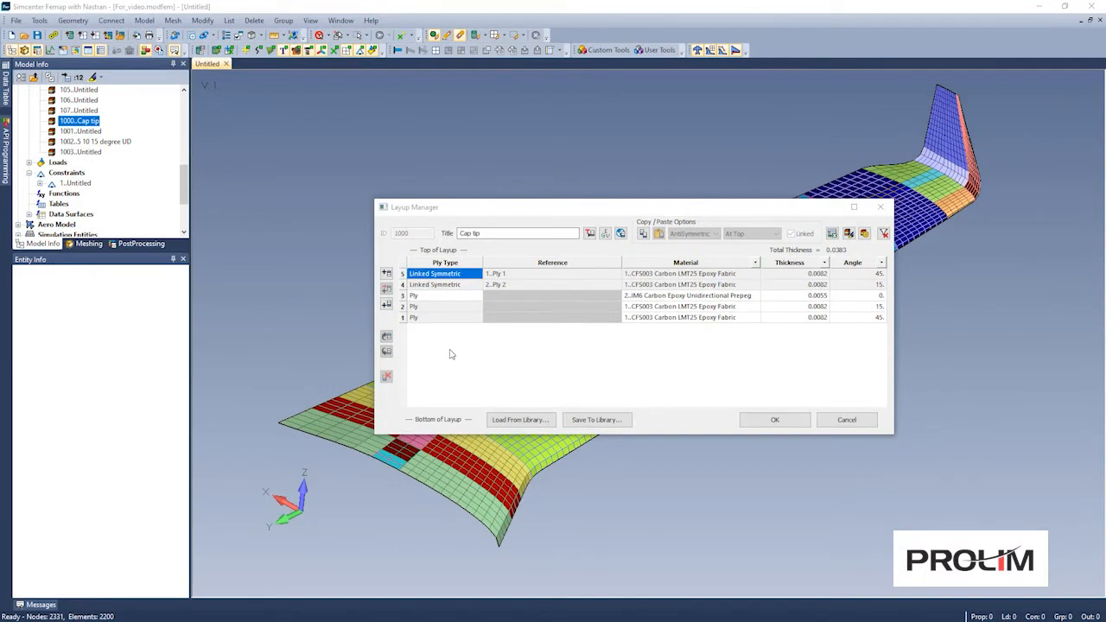
Step: Display the equivalent laminate properties of the Cap tip layup and remove the link from its two Linked Symmetric plies
click(864, 233)
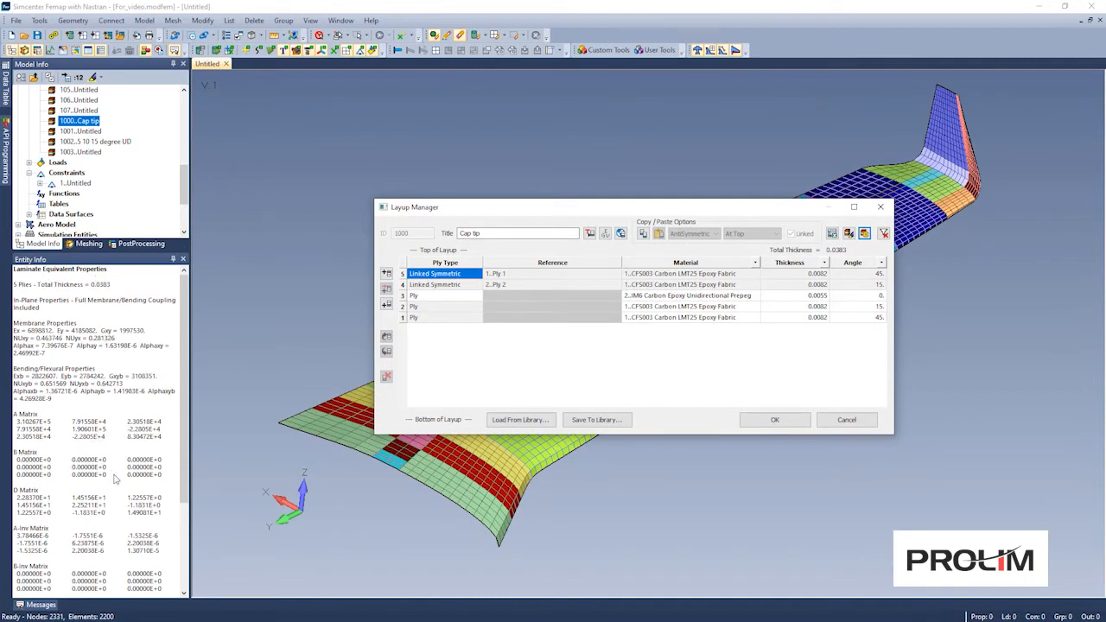
click(402, 275)
shift+click(402, 286)
right_click(402, 287)
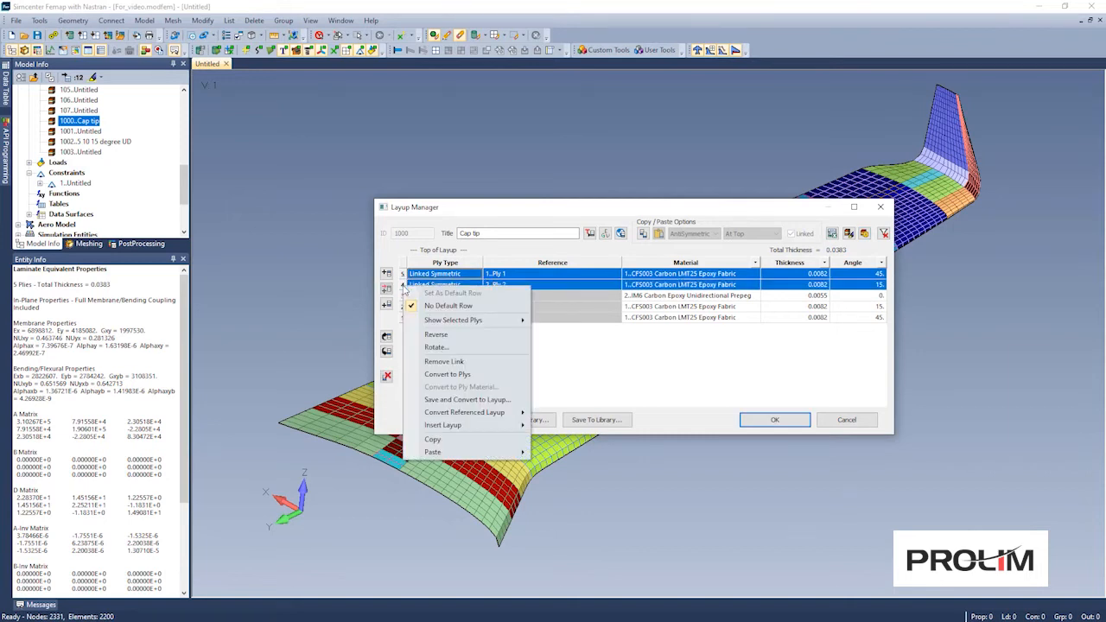
click(496, 363)
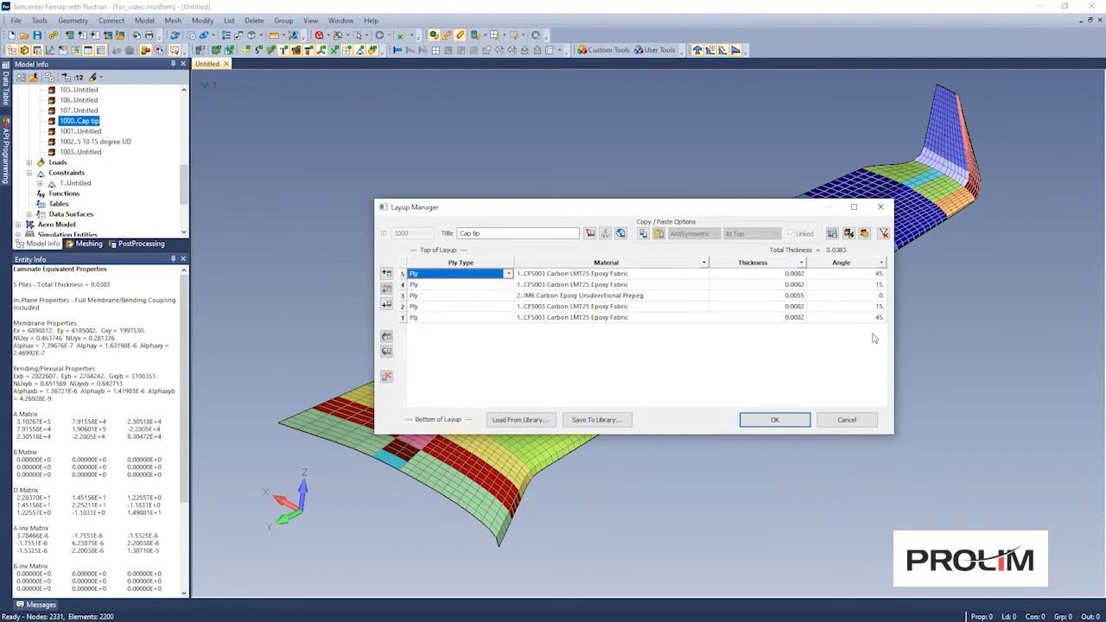
Step: Try an angle of 20 on ply 2 of the Cap tip layup and set it back to 15
double_click(879, 306)
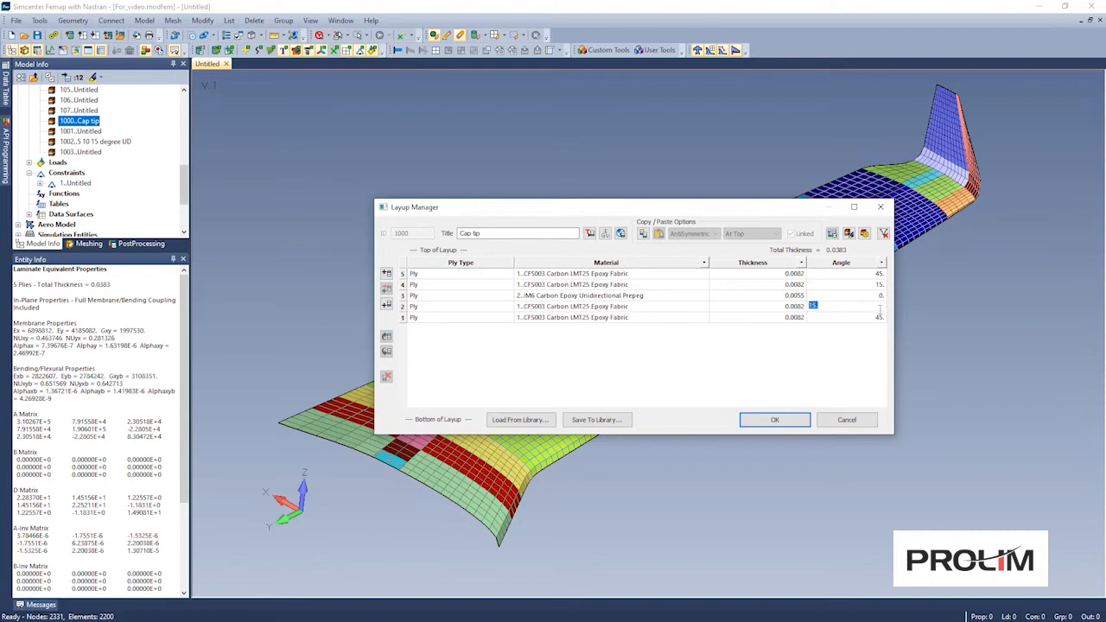
text(20.)
key(Return)
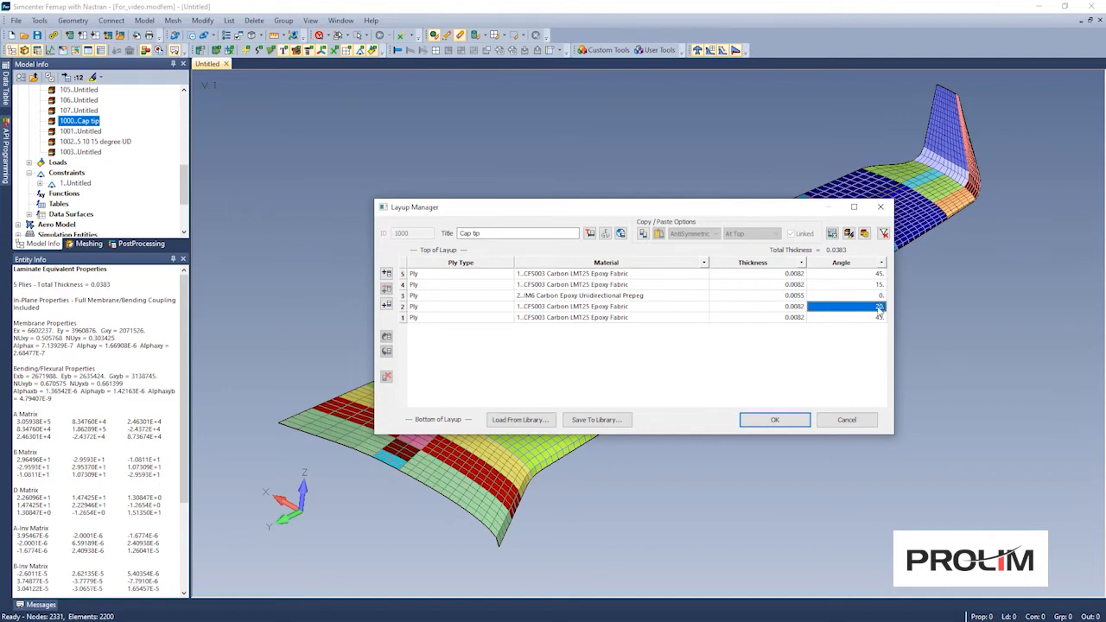
text(15)
key(Return)
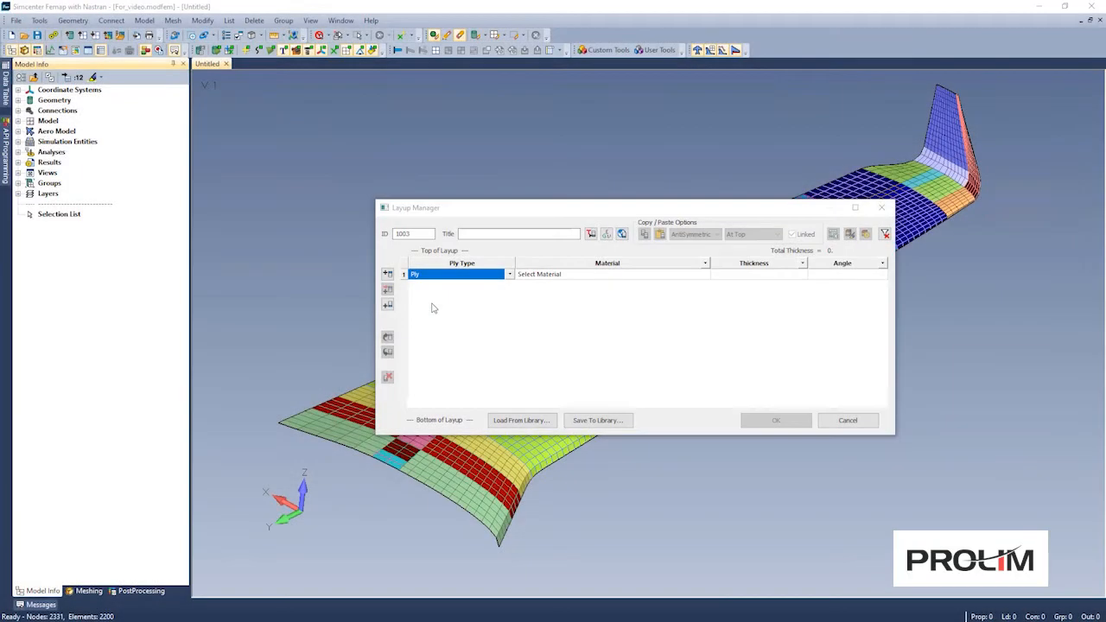
Step: Define the first ply of layup 1003 as a Ply Material referencing Till Weave with an angle of 45
click(509, 276)
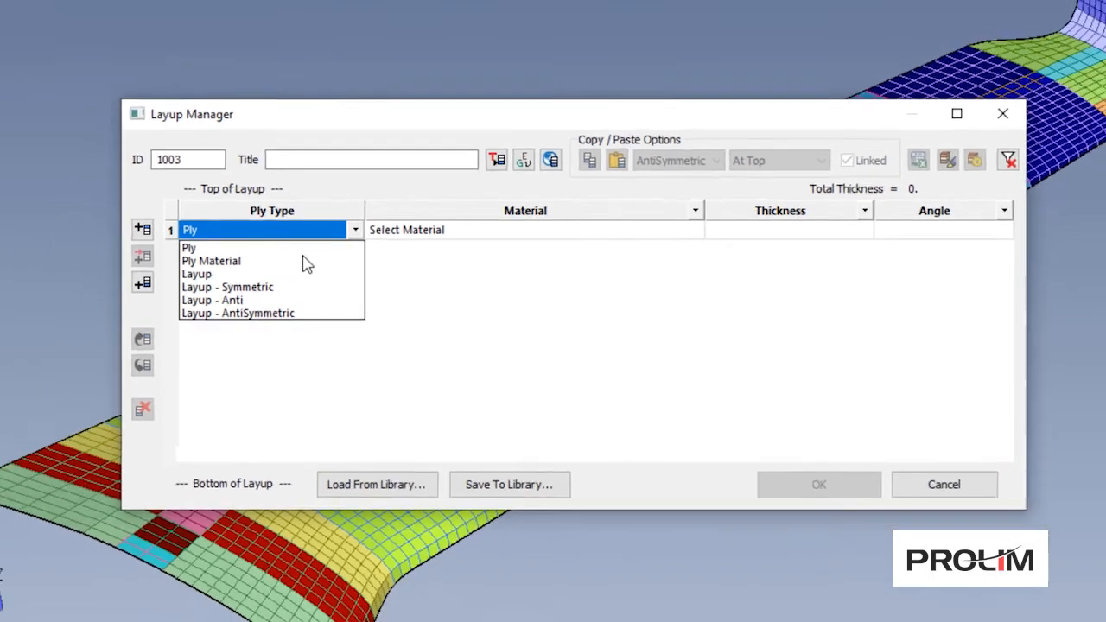
click(242, 250)
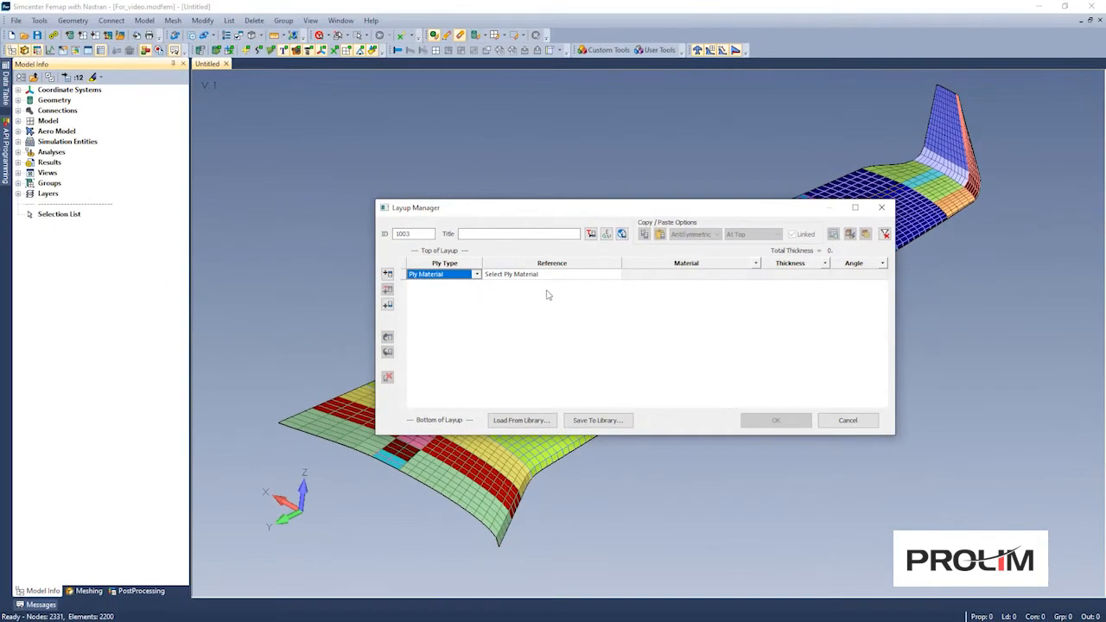
click(618, 276)
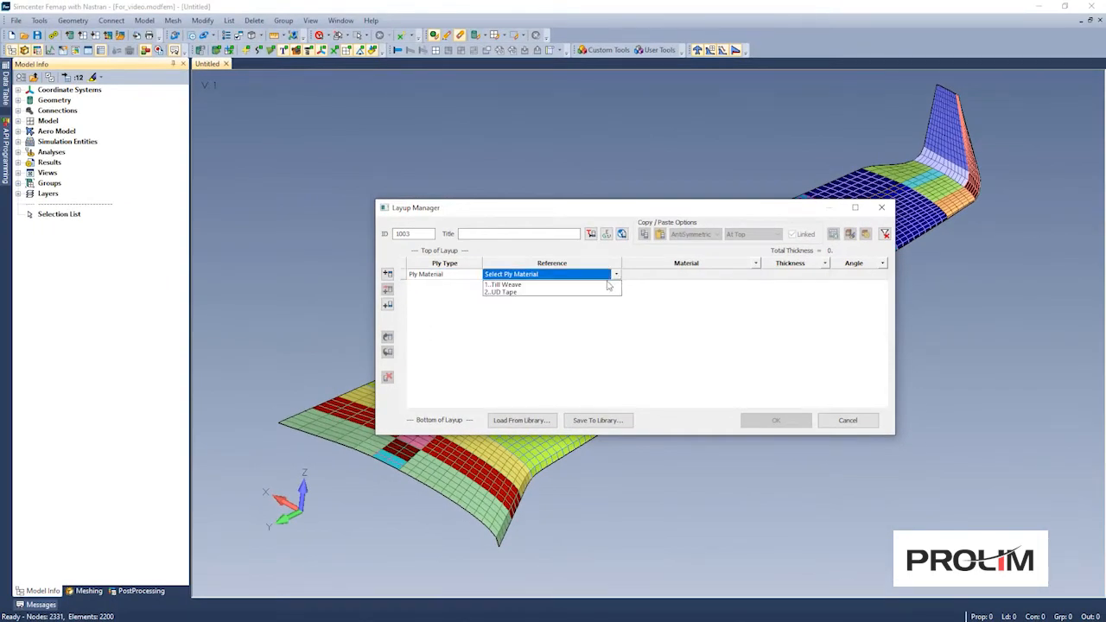
click(597, 287)
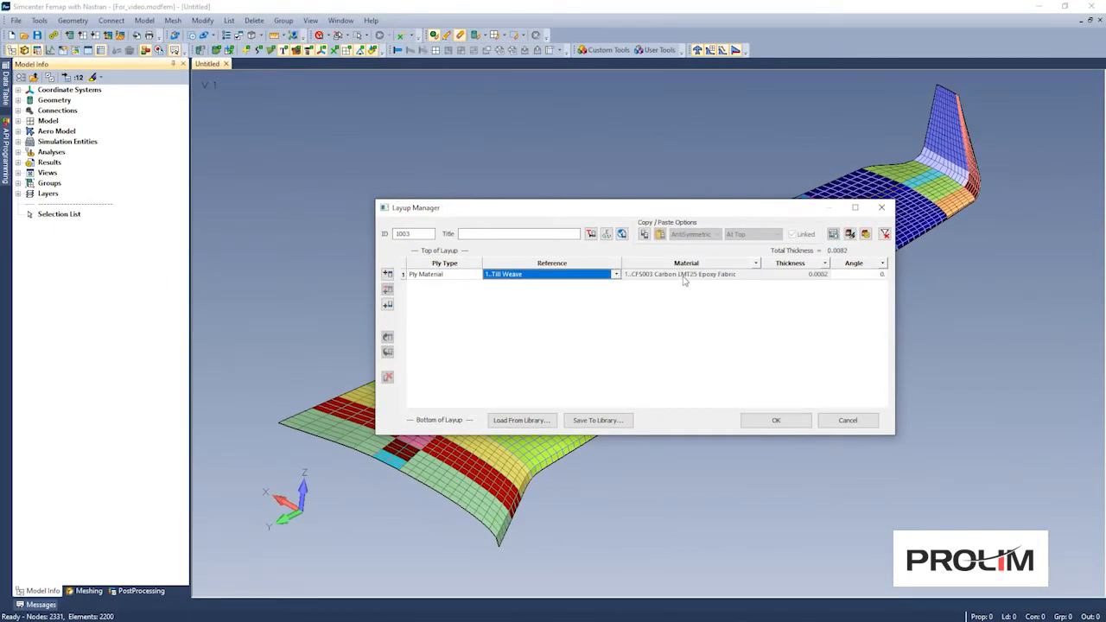
click(737, 279)
click(817, 278)
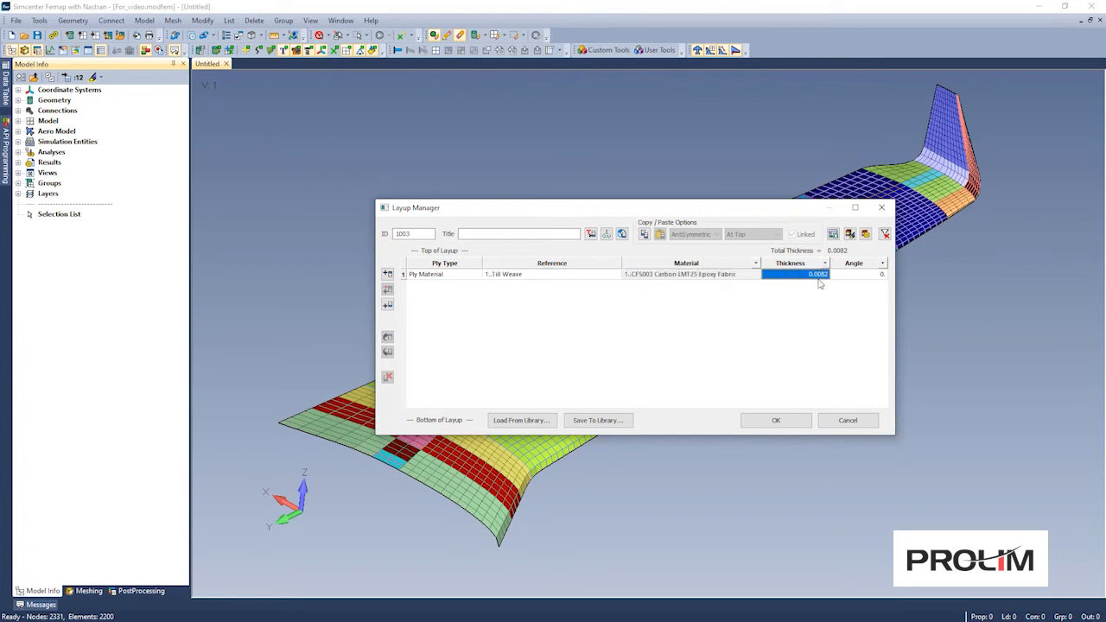
click(876, 277)
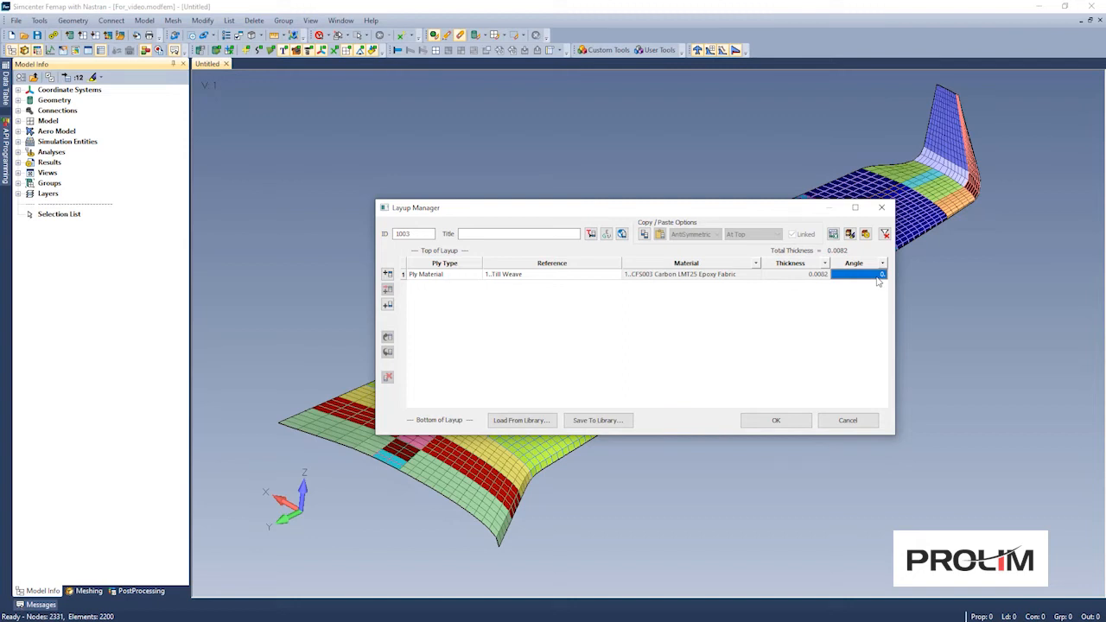
text(45)
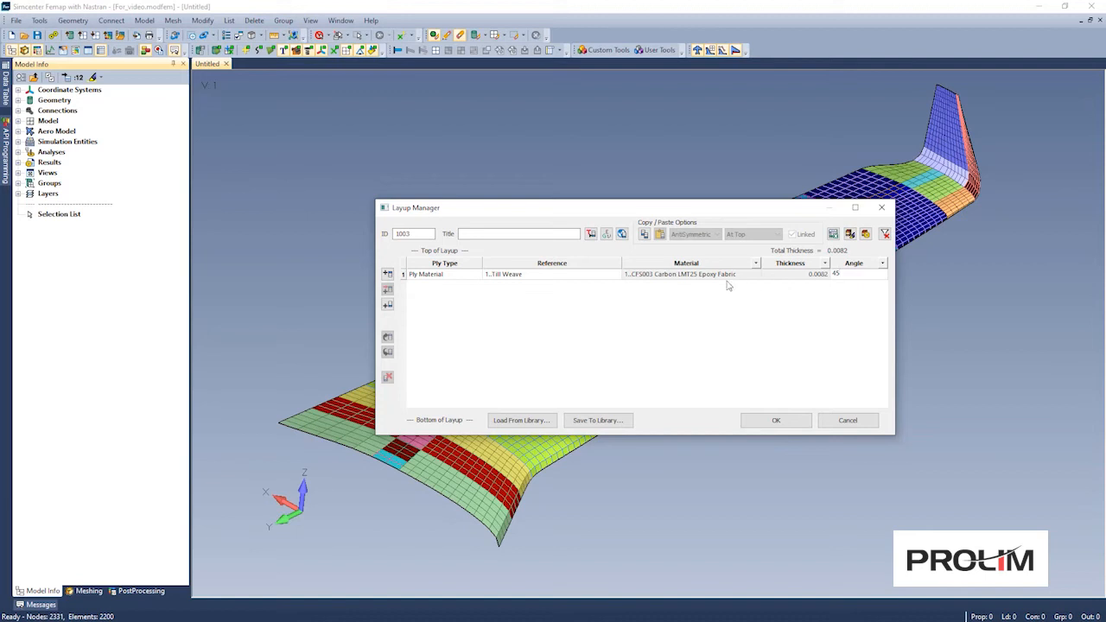
Step: Add a Layup entry below the Till Weave ply that references layup 1002, 5 10 15 degree UD
click(387, 306)
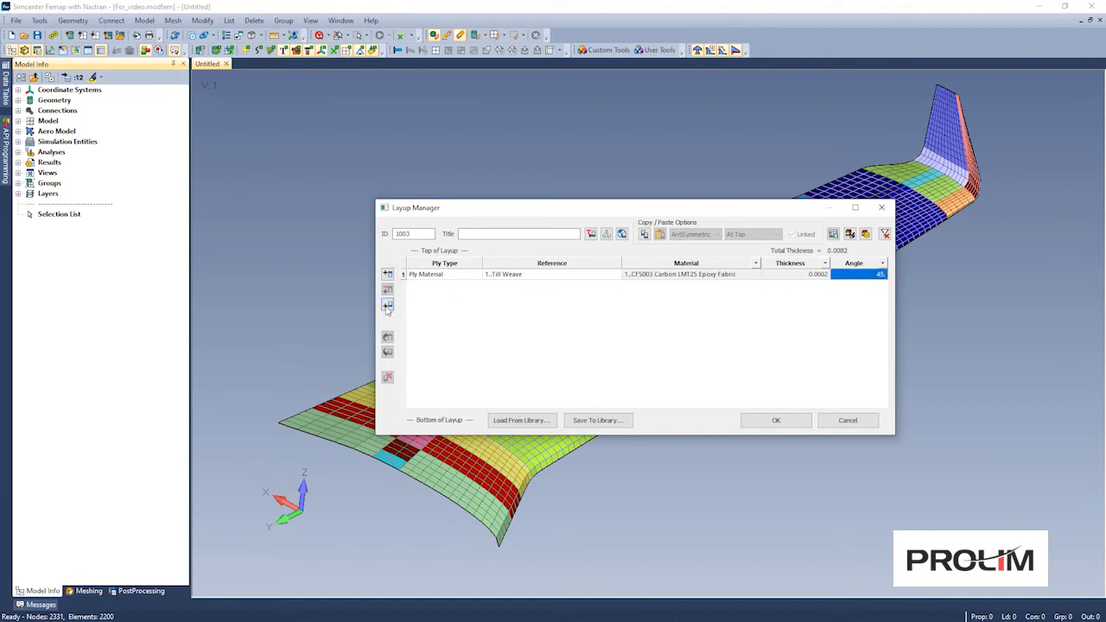
click(477, 286)
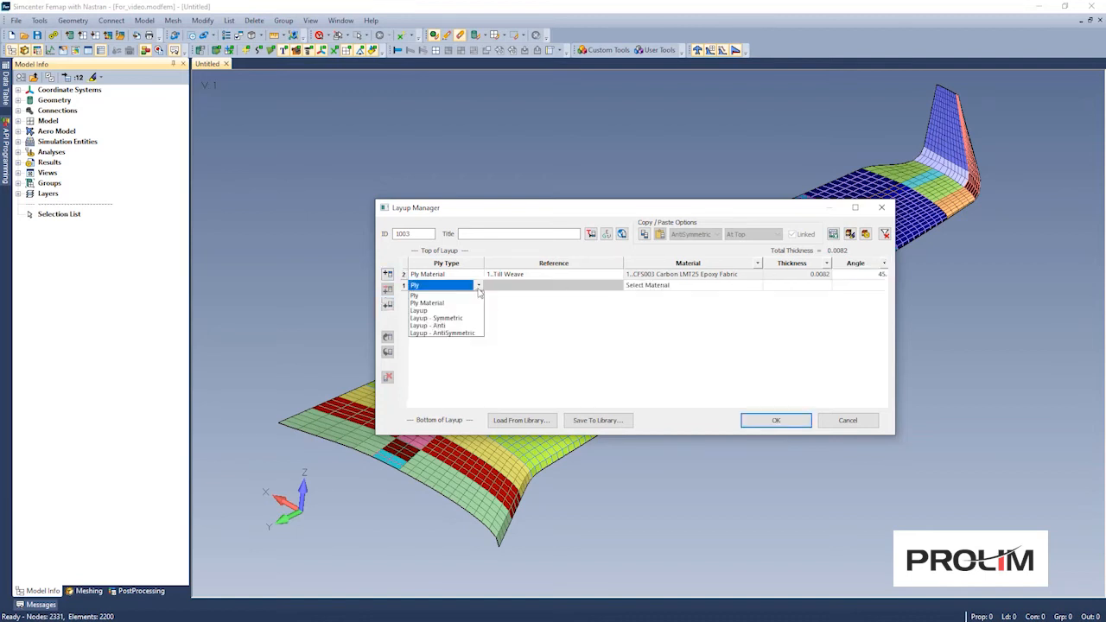
click(444, 311)
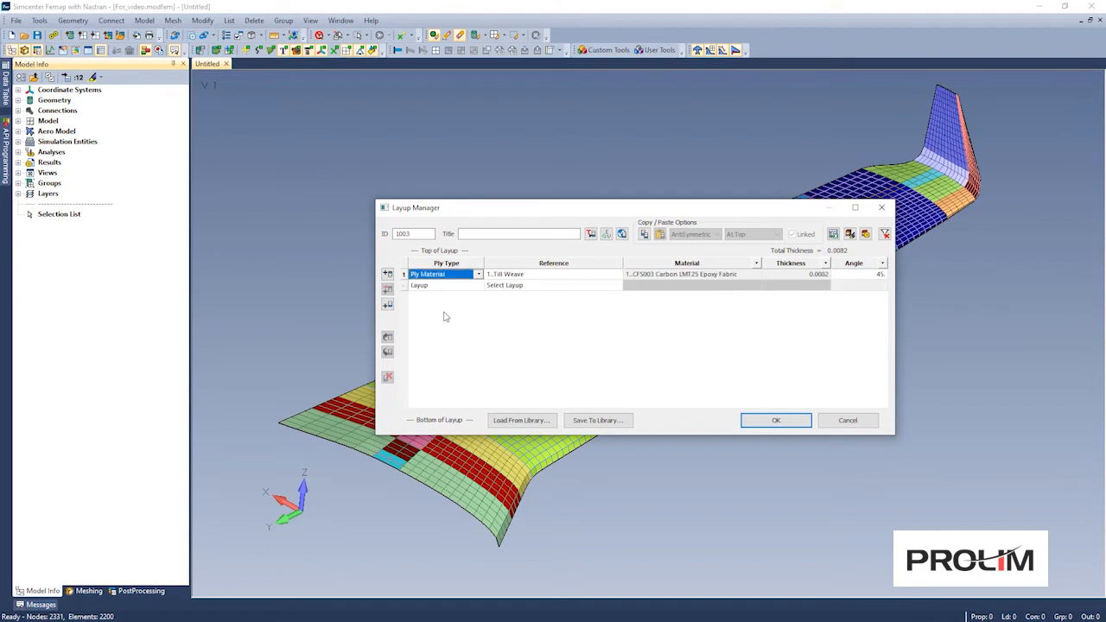
click(617, 290)
scroll(536, 362, down, 4)
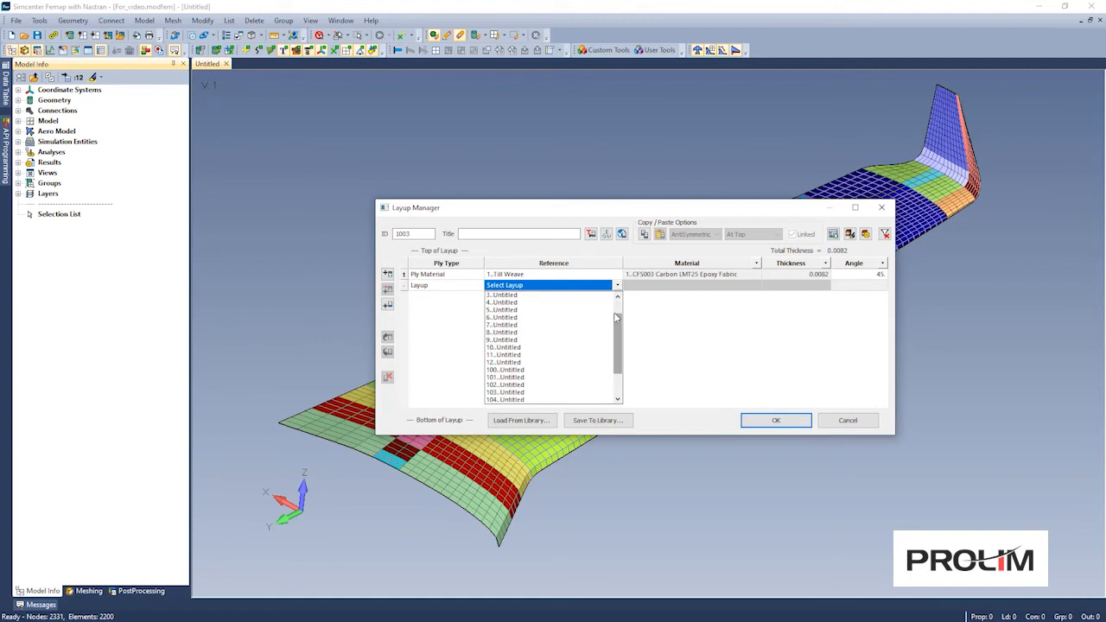
click(551, 401)
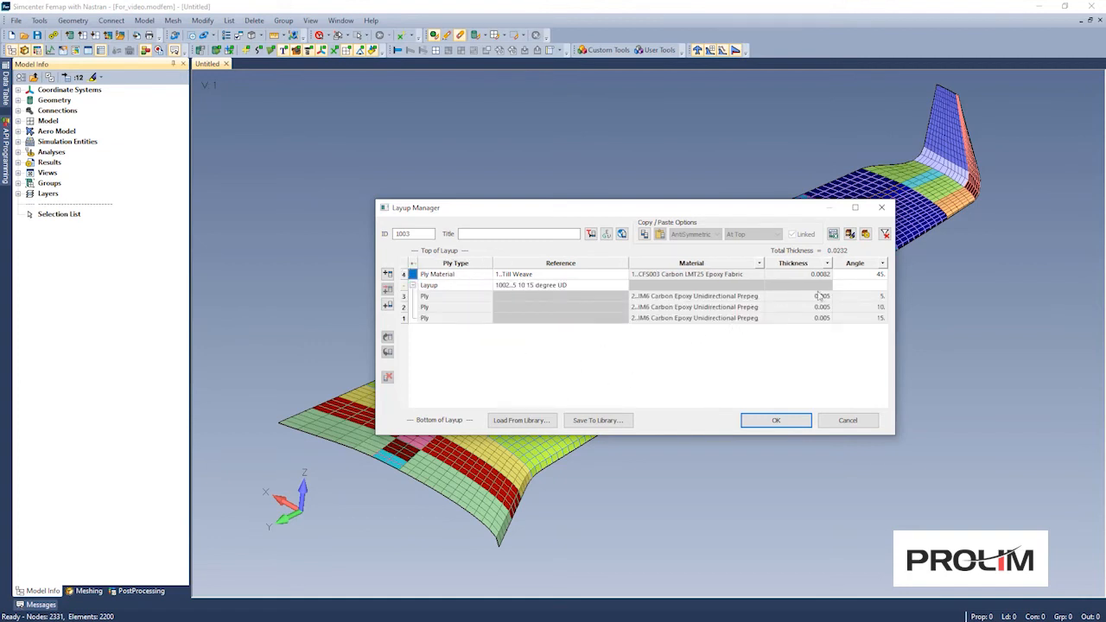
Step: Try an angle of 10 on the referenced 5 10 15 degree UD layup and set it back to 0
click(885, 287)
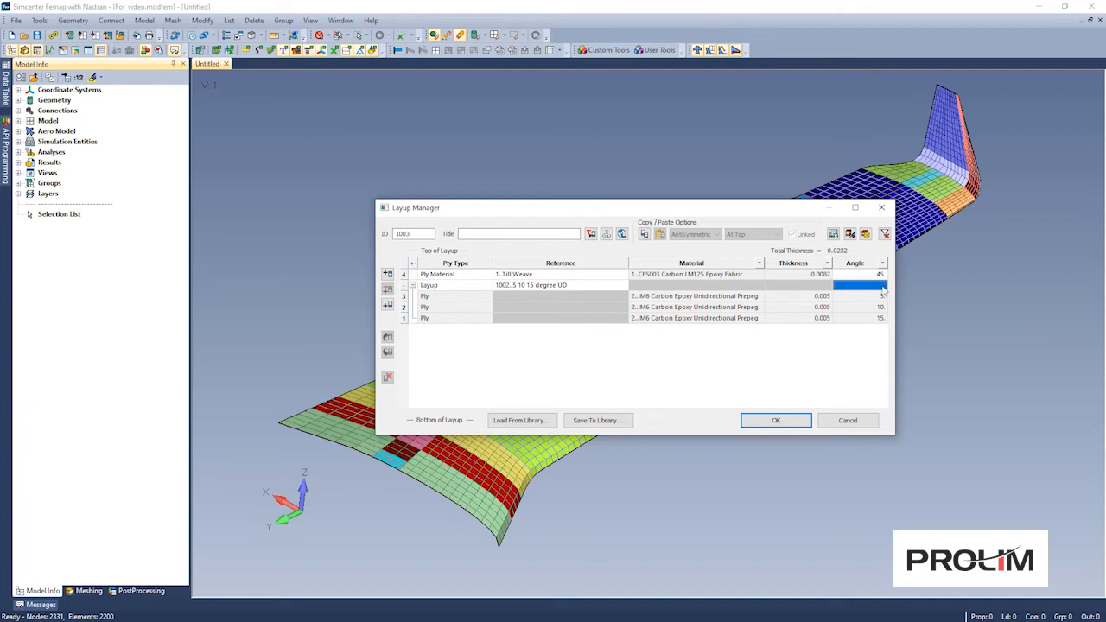
text(1)
text(0)
key(Return)
text(0)
key(Return)
Step: Add a Layup - Symmetric entry at the top that references layup 1002, 5 10 15 degree UD
click(388, 274)
click(489, 275)
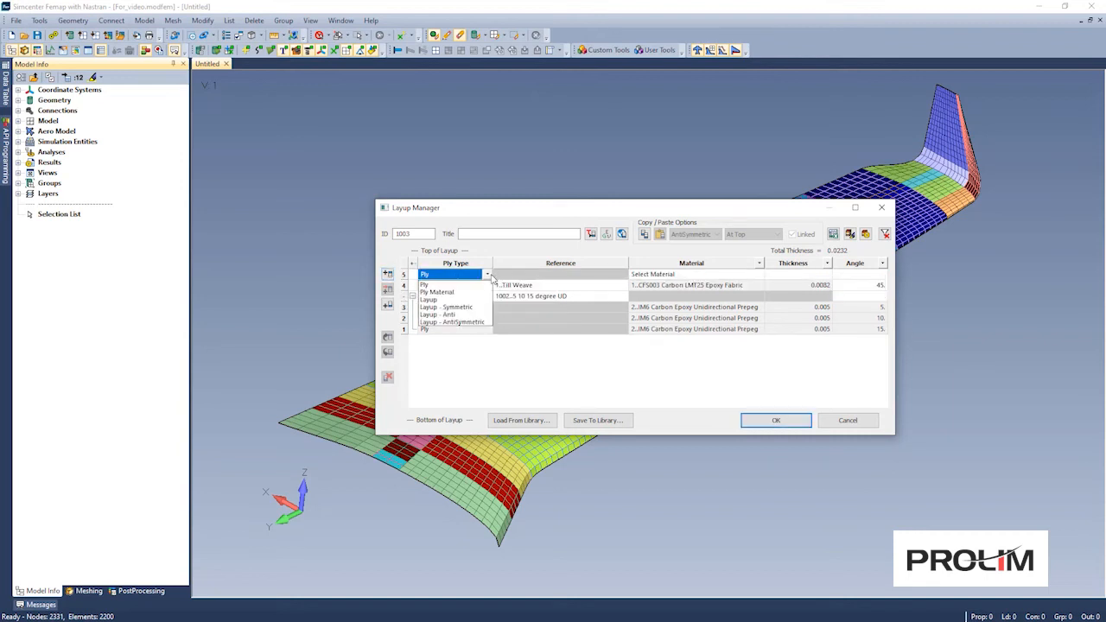
click(460, 307)
click(615, 275)
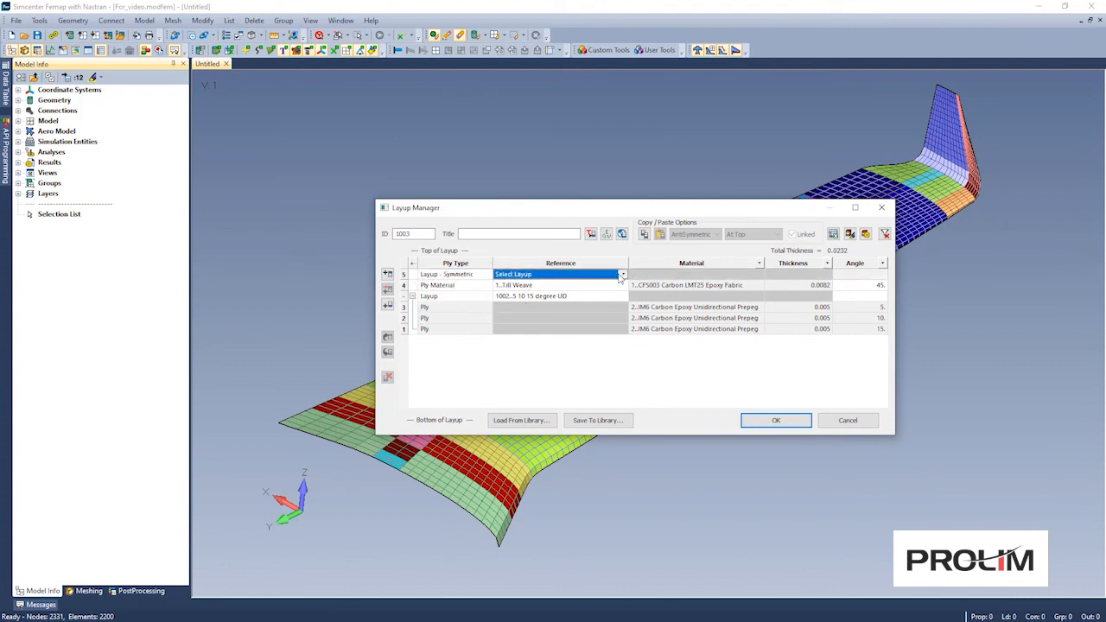
click(622, 274)
scroll(543, 363, down, 5)
click(543, 389)
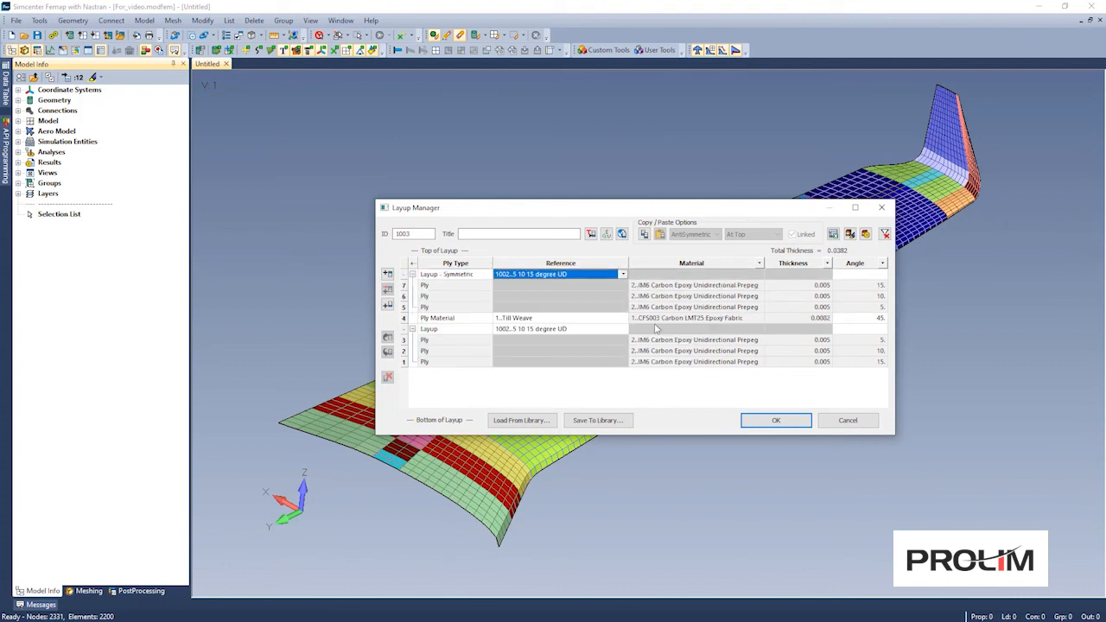